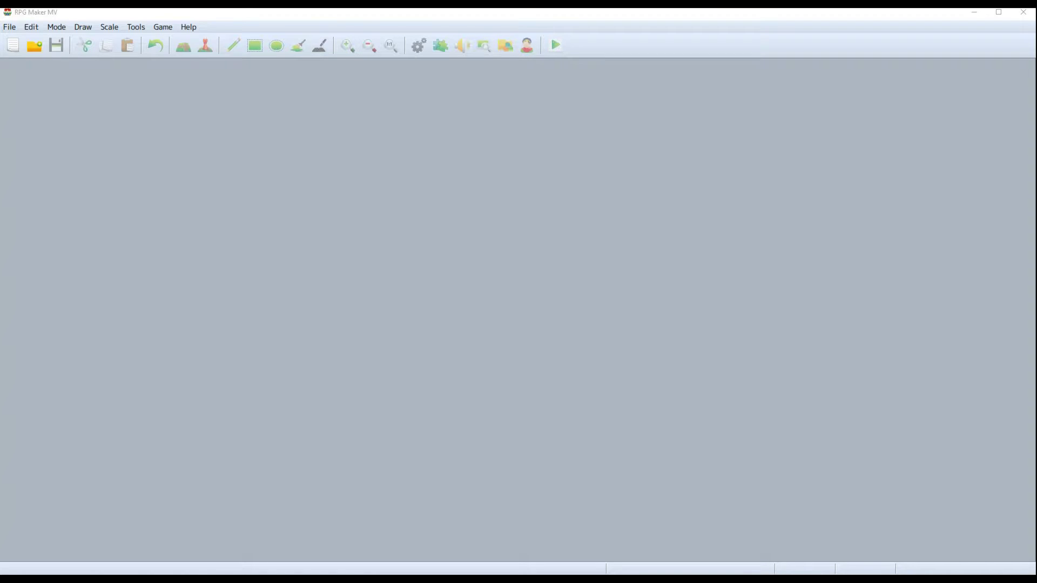
- Create a new project named and titled 'My First Game', opening its 17x13 grass map MAP001
click(12, 46)
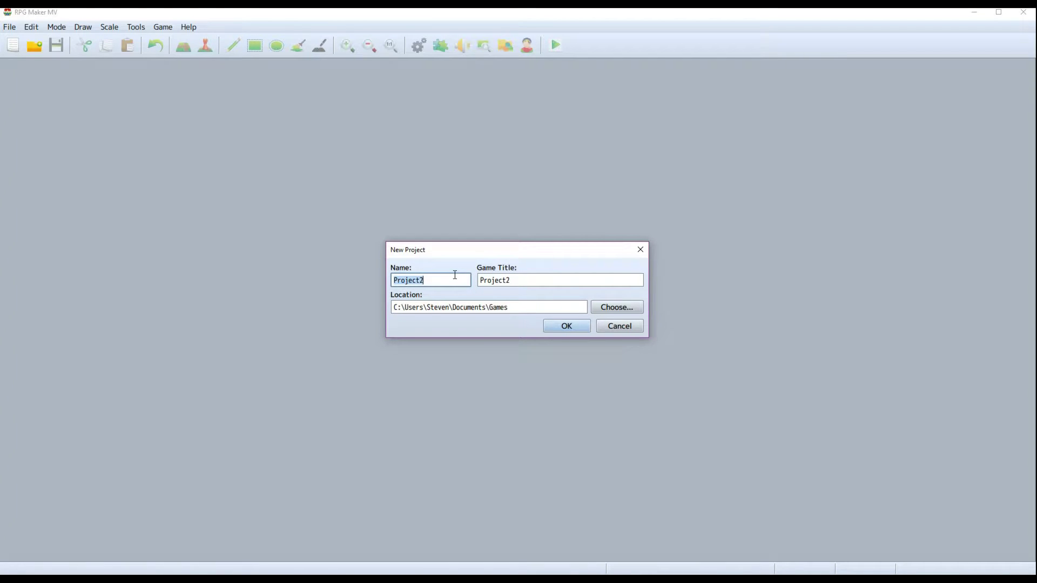
click(542, 278)
click(479, 280)
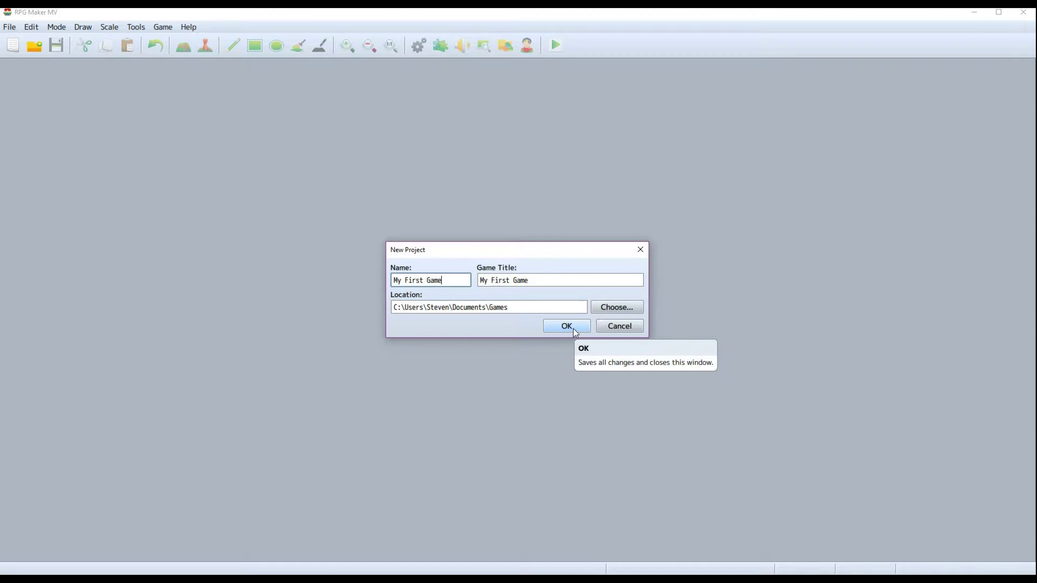
click(574, 329)
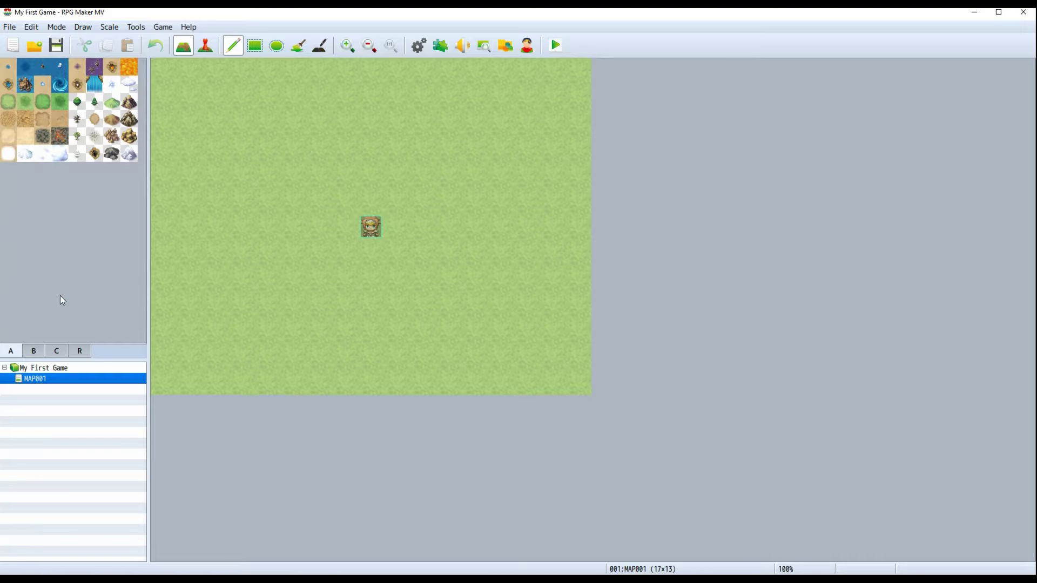
- Place a Rock Mountain with a cave entrance at its base, then paint region 1 over map tiles
click(34, 351)
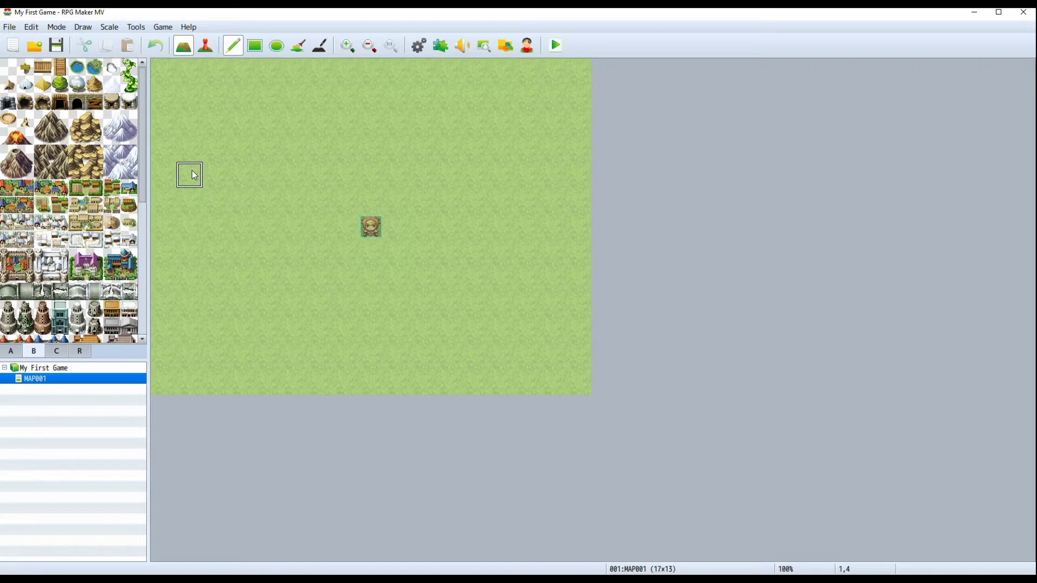
drag(43, 119, 64, 139)
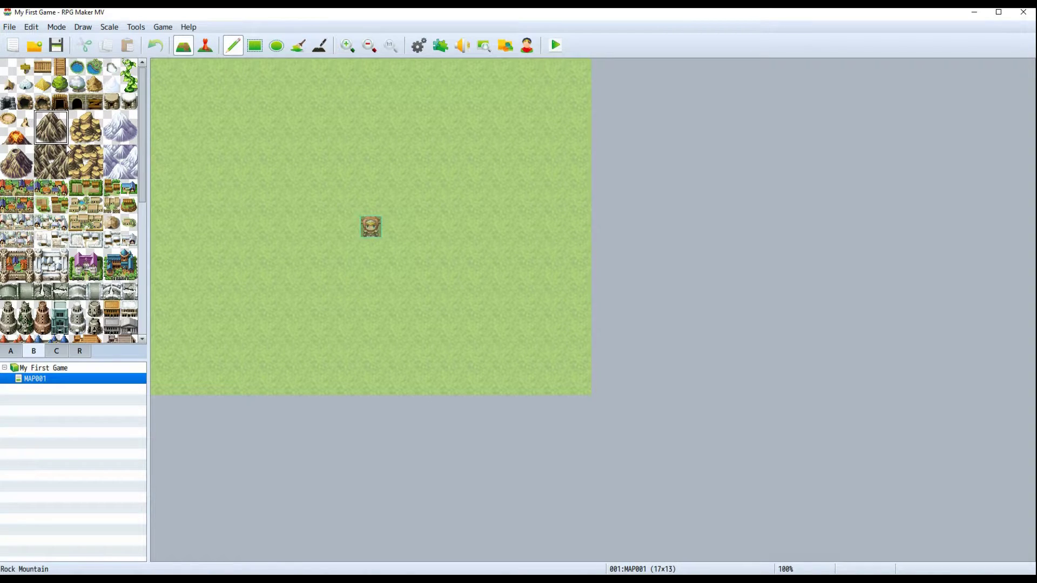
click(293, 123)
click(26, 101)
click(293, 149)
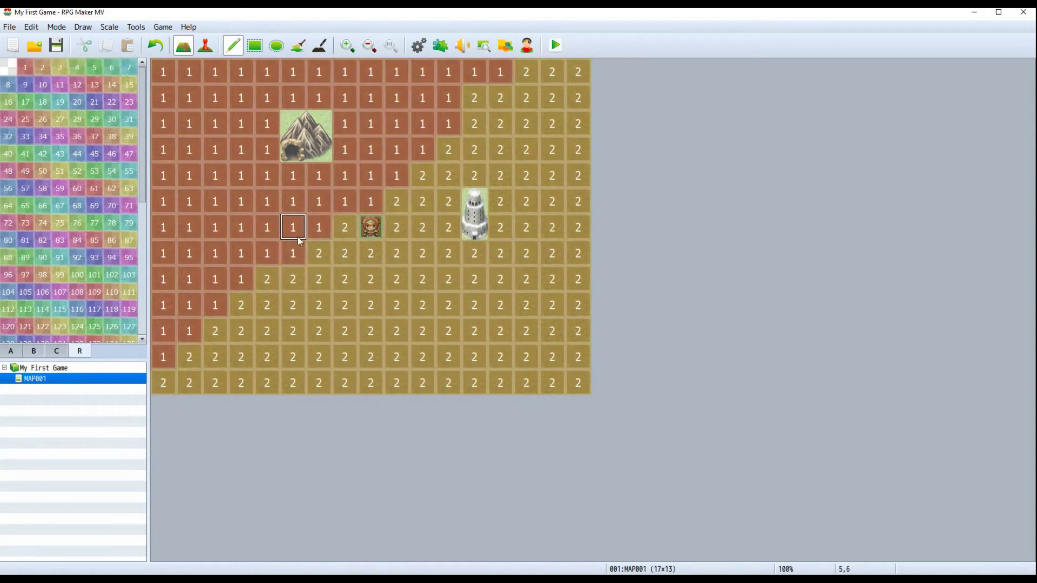
mouse_move(318, 278)
mouse_down()
mouse_move(298, 263)
mouse_move(388, 317)
mouse_move(365, 337)
mouse_move(316, 327)
mouse_move(281, 300)
mouse_move(316, 282)
mouse_move(274, 313)
mouse_move(213, 322)
mouse_move(317, 337)
mouse_move(355, 316)
mouse_move(202, 378)
mouse_move(167, 371)
mouse_move(176, 388)
mouse_move(317, 353)
mouse_move(462, 383)
mouse_move(589, 380)
mouse_move(242, 360)
mouse_move(210, 383)
mouse_move(359, 383)
mouse_move(321, 385)
mouse_move(327, 247)
mouse_move(427, 131)
mouse_move(584, 92)
mouse_move(632, 147)
mouse_move(450, 118)
mouse_move(605, 170)
mouse_move(621, 296)
mouse_move(560, 390)
mouse_move(530, 392)
mouse_move(604, 305)
mouse_move(603, 217)
mouse_move(583, 159)
mouse_move(595, 292)
mouse_move(544, 364)
mouse_move(379, 355)
mouse_move(374, 325)
mouse_move(504, 348)
mouse_move(578, 299)
mouse_move(589, 272)
mouse_move(577, 149)
mouse_move(542, 116)
mouse_move(555, 170)
mouse_up()
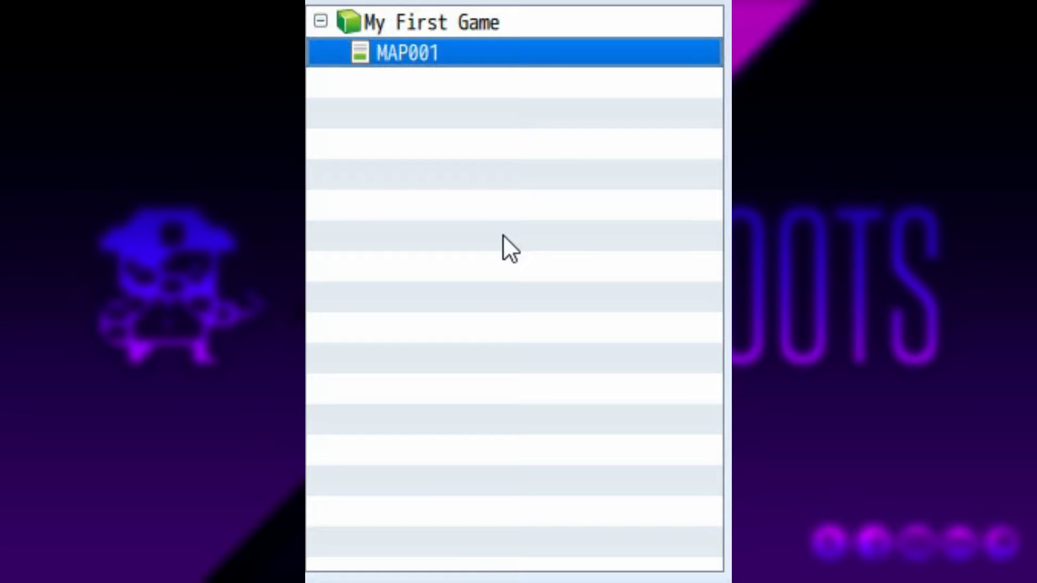
- Start a new map from the map list, showing MAP002 properties (17x13, 0001 Overworld tileset)
right_click(477, 242)
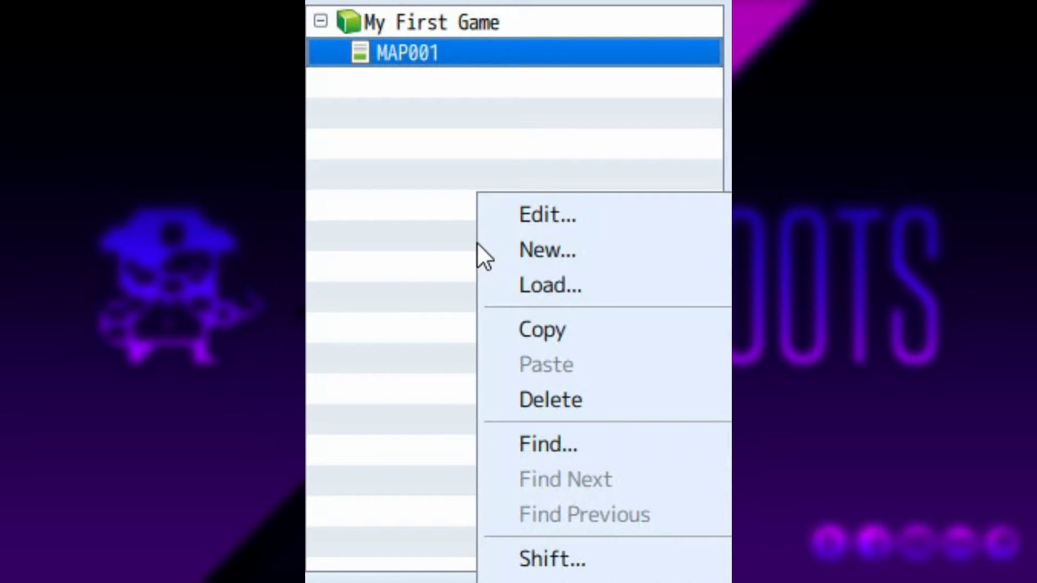
click(524, 267)
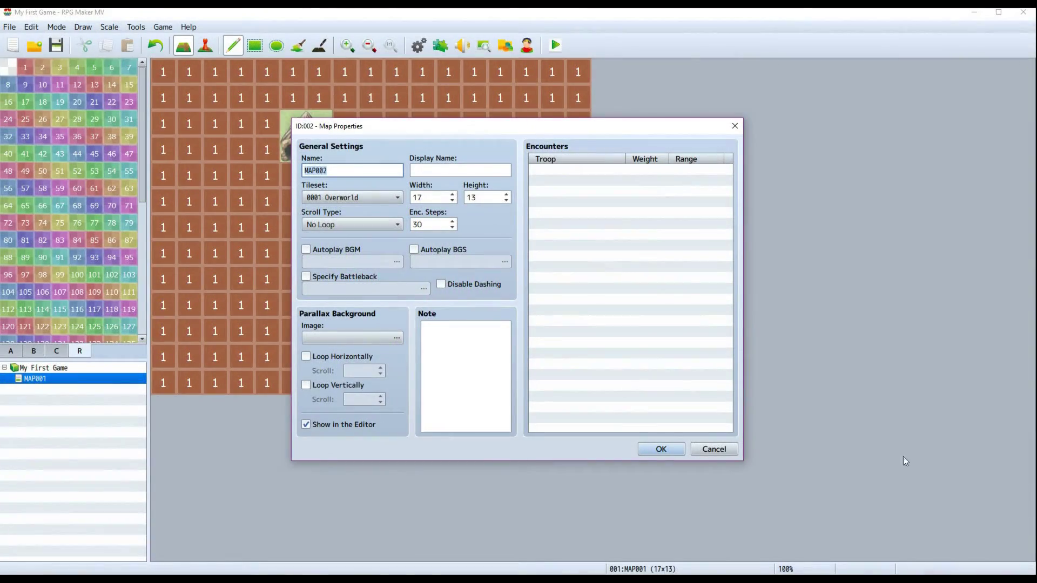
- Cancel the new map and paint a ring of Sea water around the map centre
click(727, 453)
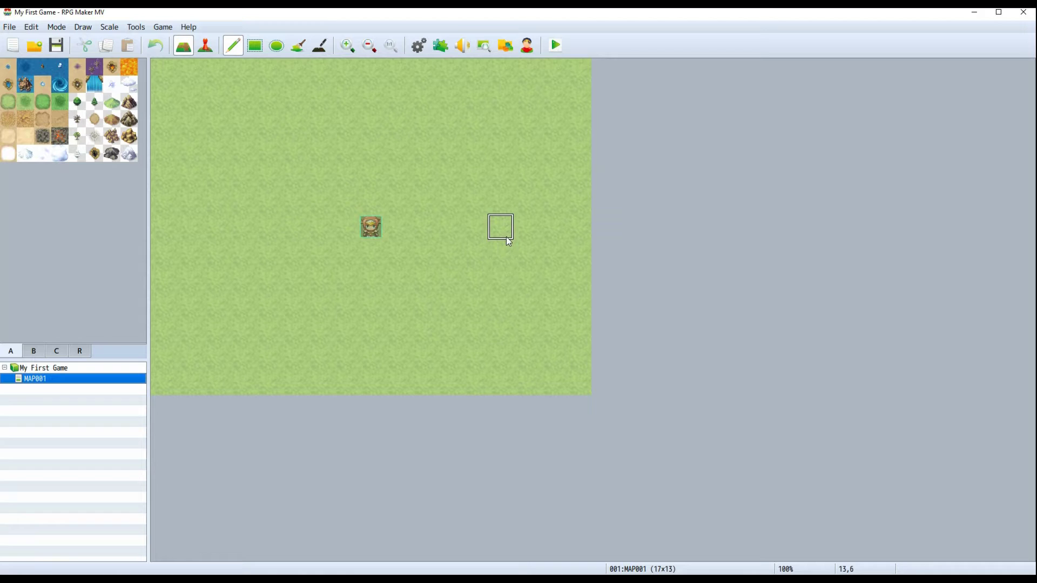
click(9, 68)
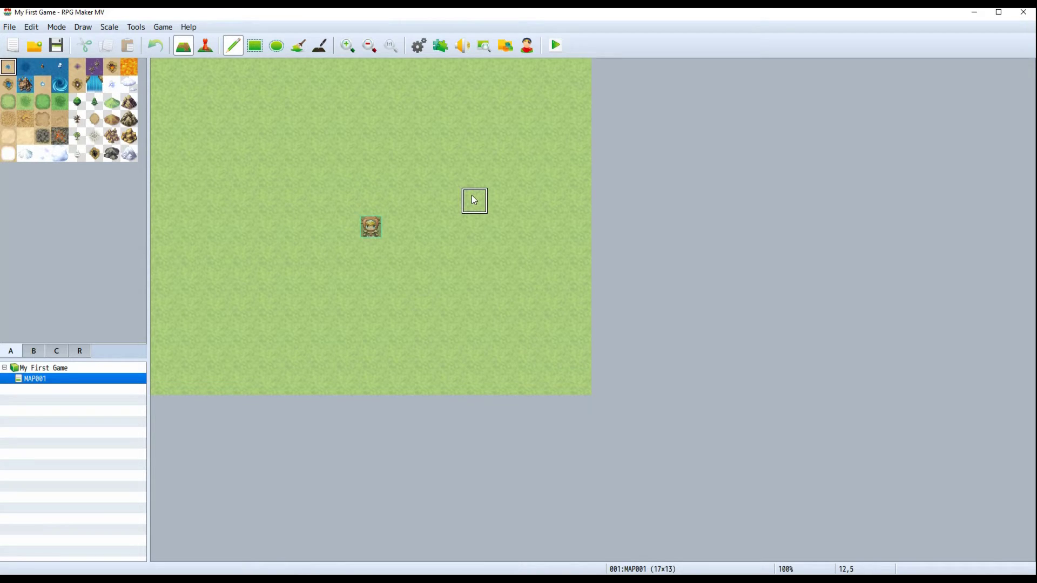
mouse_move(428, 92)
mouse_down()
mouse_move(387, 73)
mouse_move(298, 87)
mouse_move(265, 109)
mouse_move(206, 194)
mouse_move(201, 232)
mouse_move(231, 310)
mouse_move(297, 350)
mouse_move(423, 357)
mouse_move(517, 323)
mouse_move(534, 282)
mouse_move(538, 206)
mouse_move(503, 130)
mouse_move(430, 90)
mouse_move(354, 93)
mouse_up()
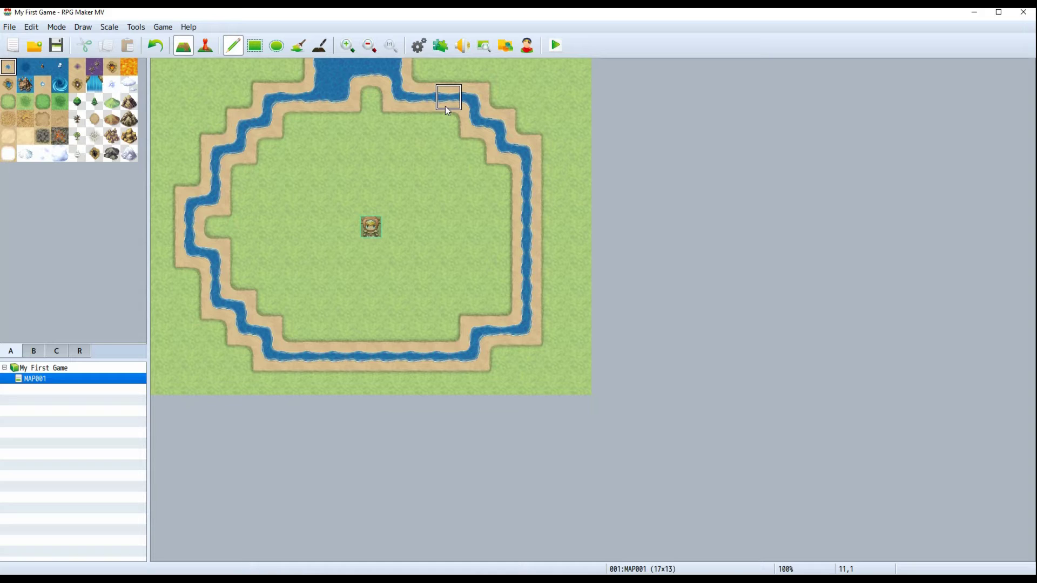
click(299, 46)
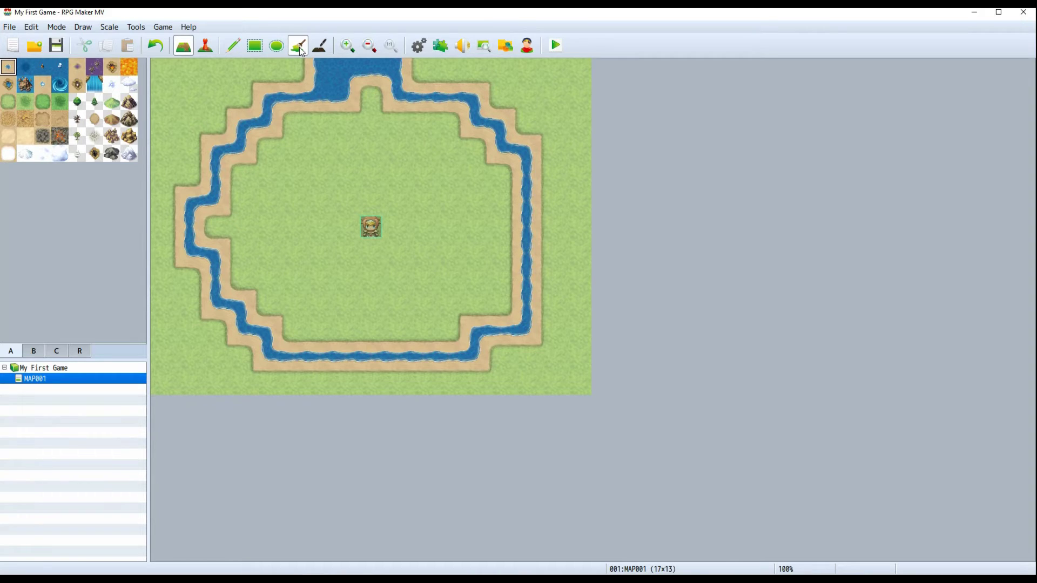
- Flood the outer grass with Sea and turn the island's upper part into Desert A sand along a diagonal line
click(553, 67)
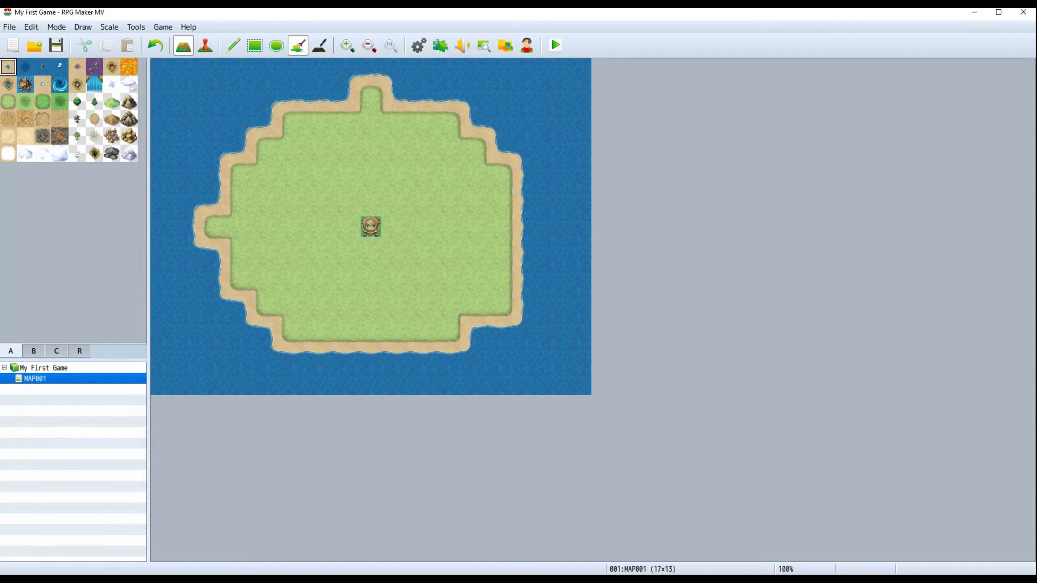
click(9, 137)
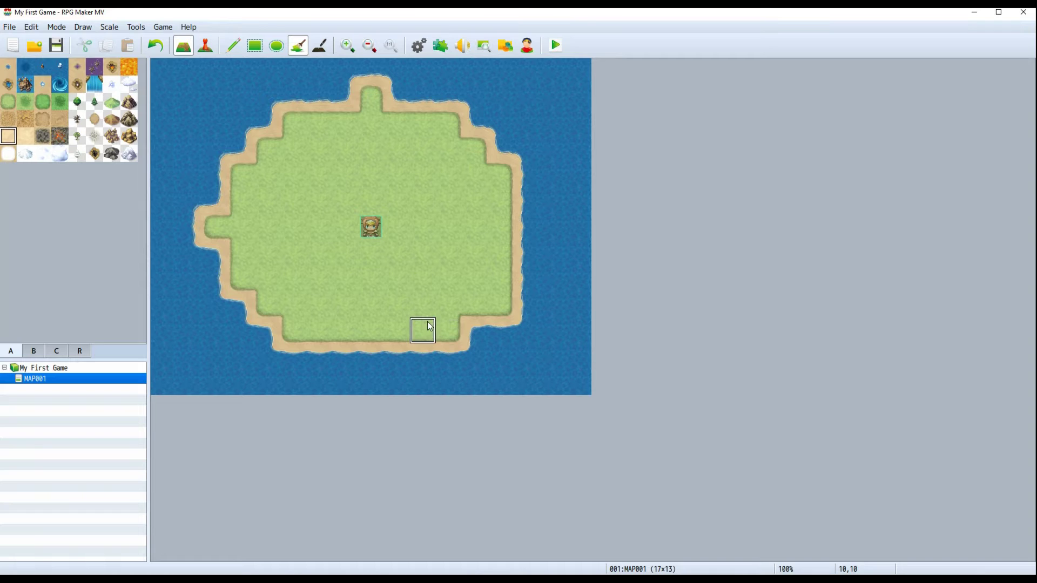
click(235, 41)
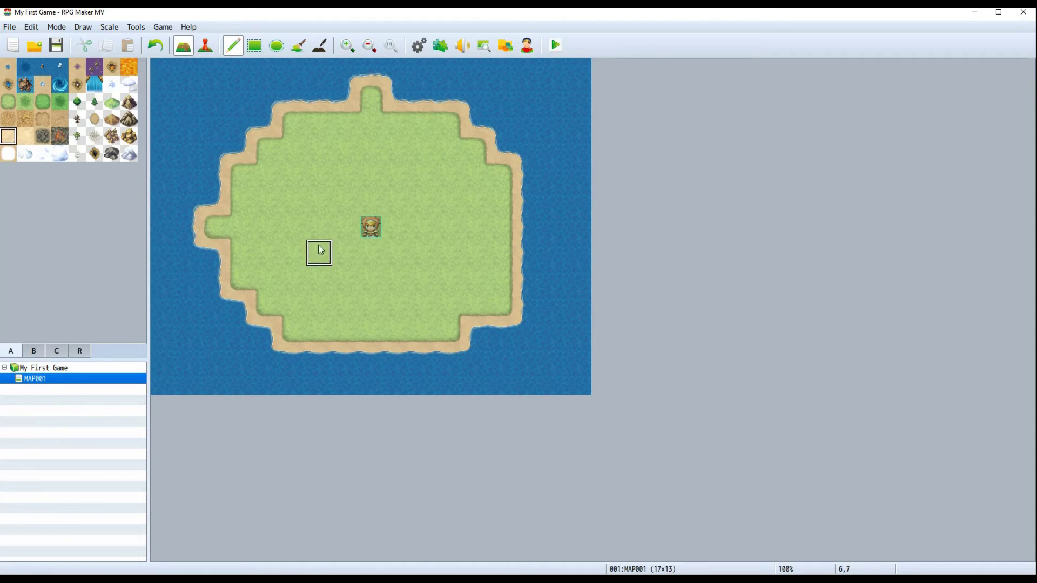
mouse_move(246, 250)
mouse_down()
mouse_move(374, 181)
mouse_move(450, 167)
mouse_up()
click(299, 46)
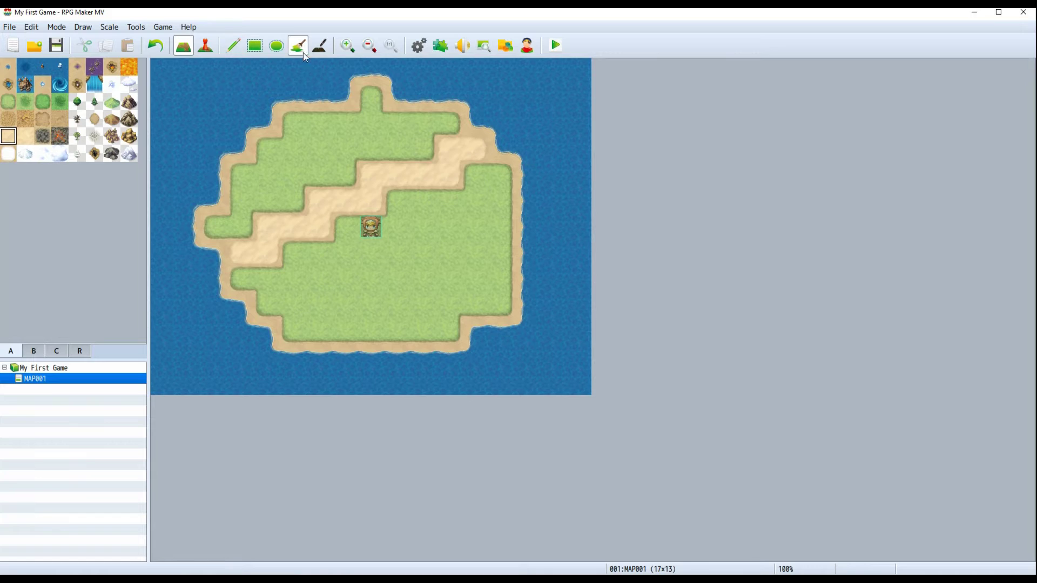
click(355, 147)
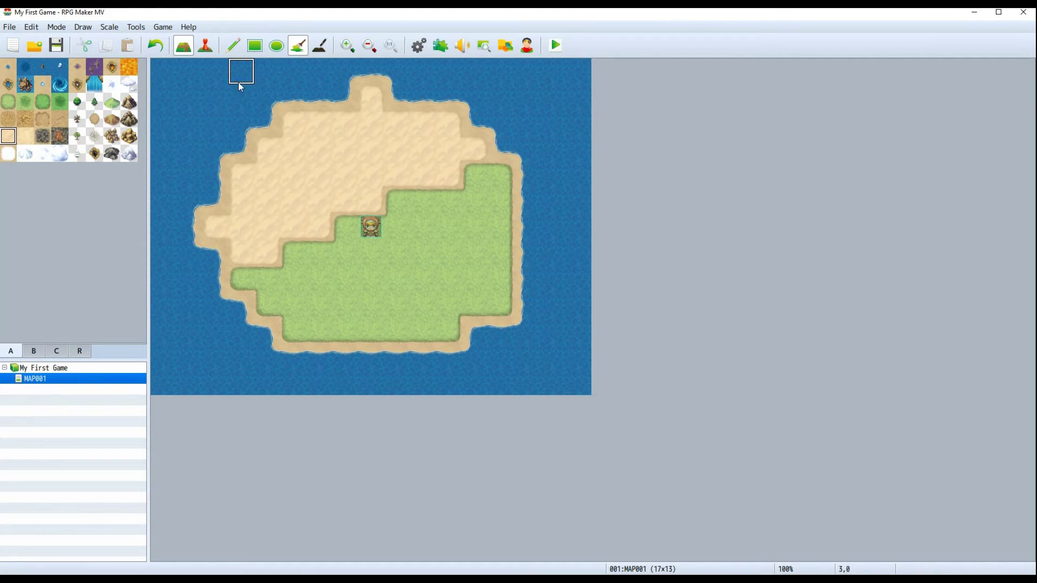
click(279, 50)
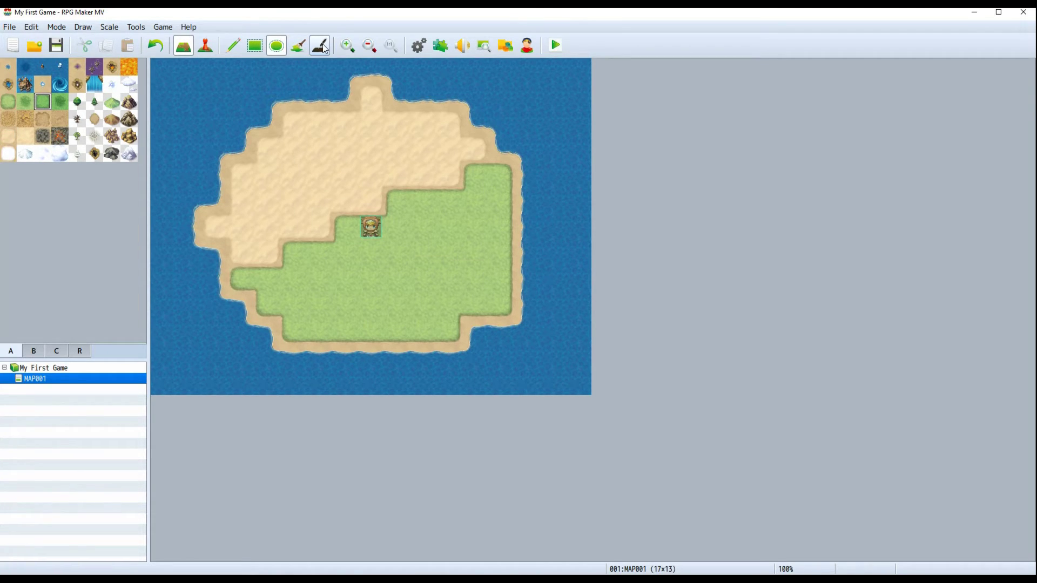
click(325, 49)
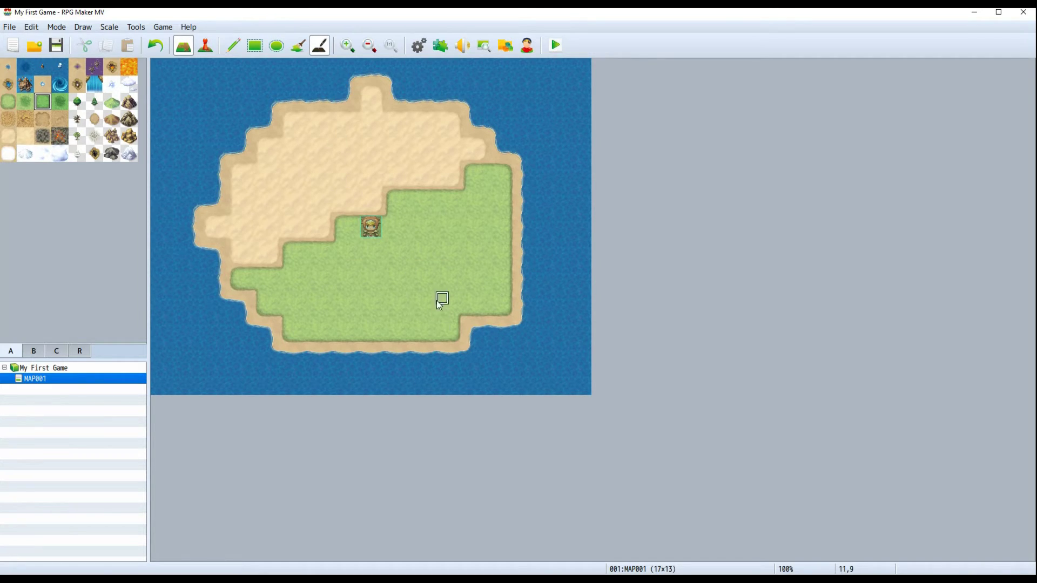
drag(431, 263, 430, 232)
mouse_move(442, 274)
mouse_down()
mouse_move(441, 214)
mouse_move(455, 251)
mouse_move(456, 196)
mouse_move(461, 236)
mouse_up()
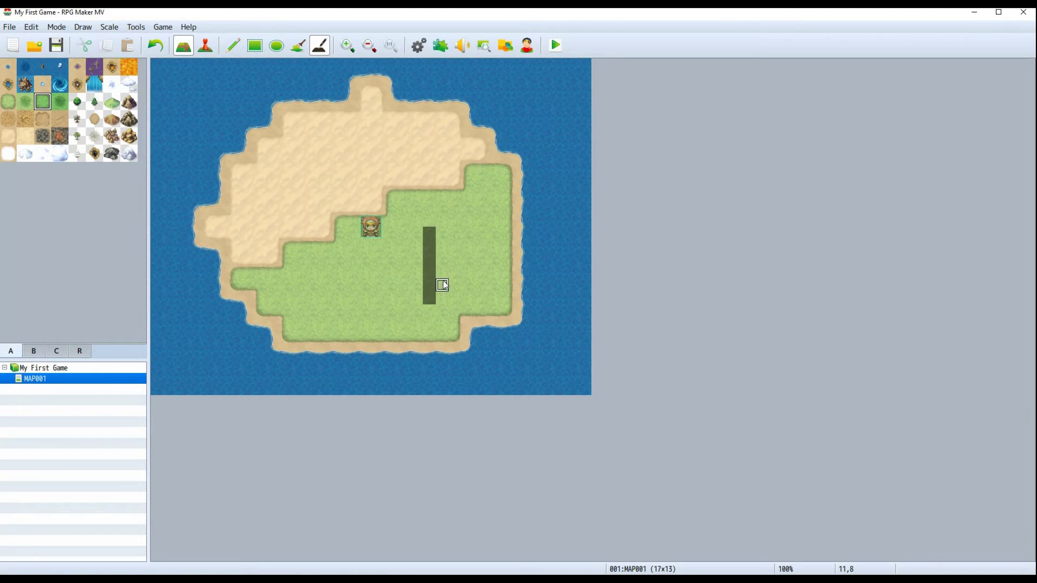
drag(429, 303, 429, 234)
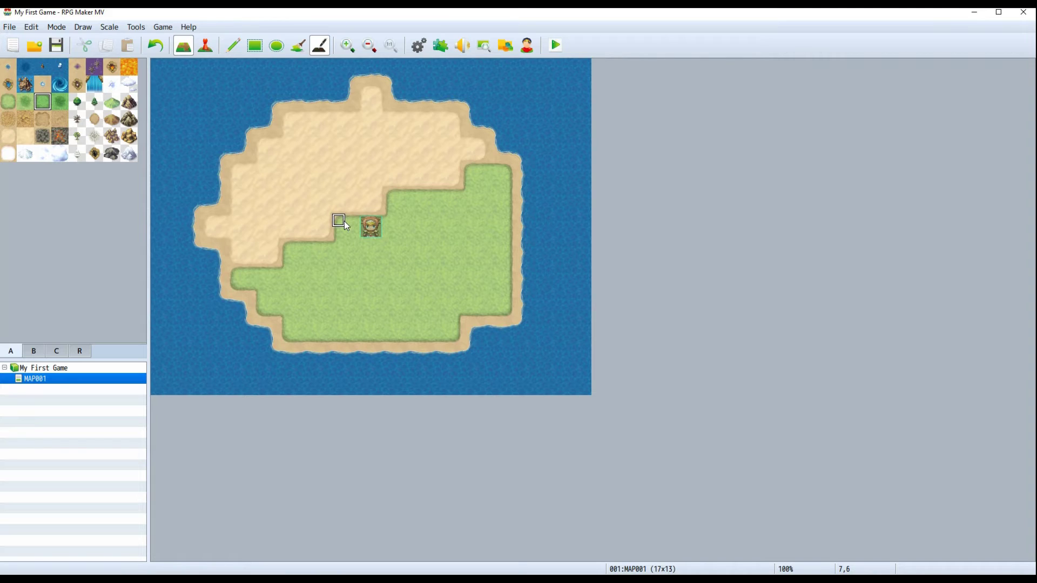
- Save the My First Game project, answering Yes to save the changes
click(57, 46)
click(555, 48)
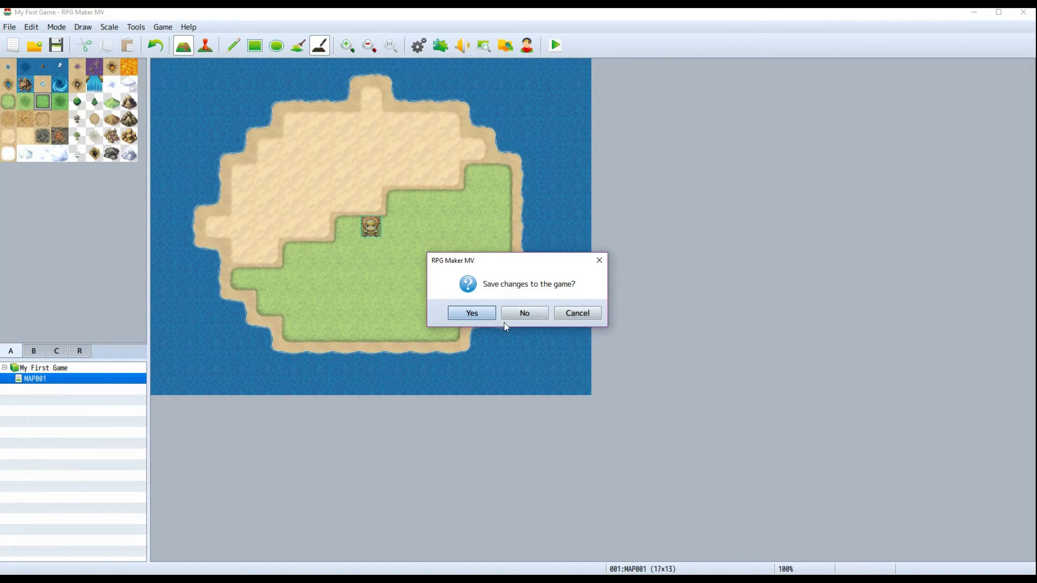
click(478, 313)
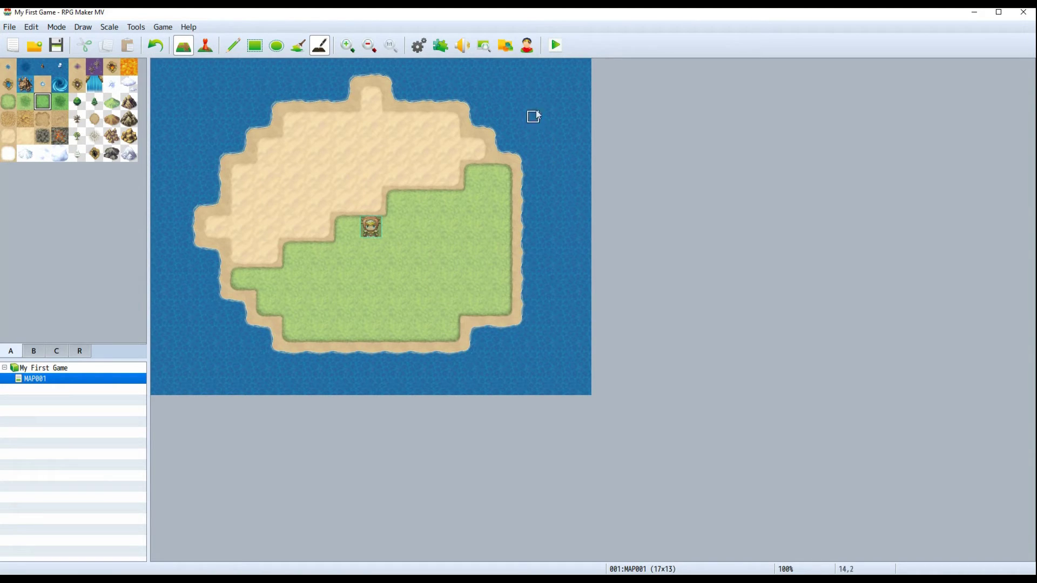
- Launch a playtest and start a New Game from the title menu
click(556, 46)
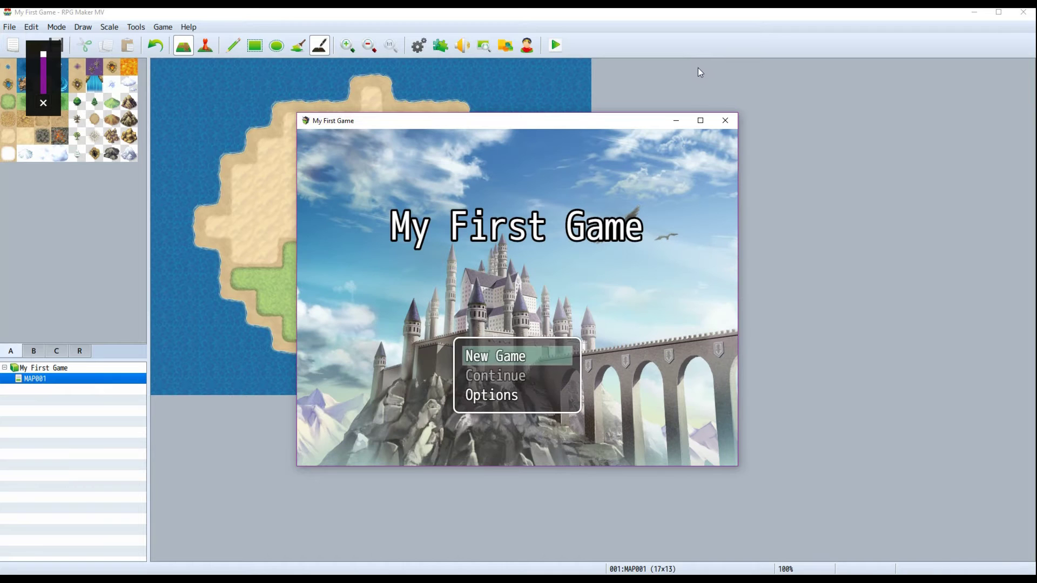
key(Return)
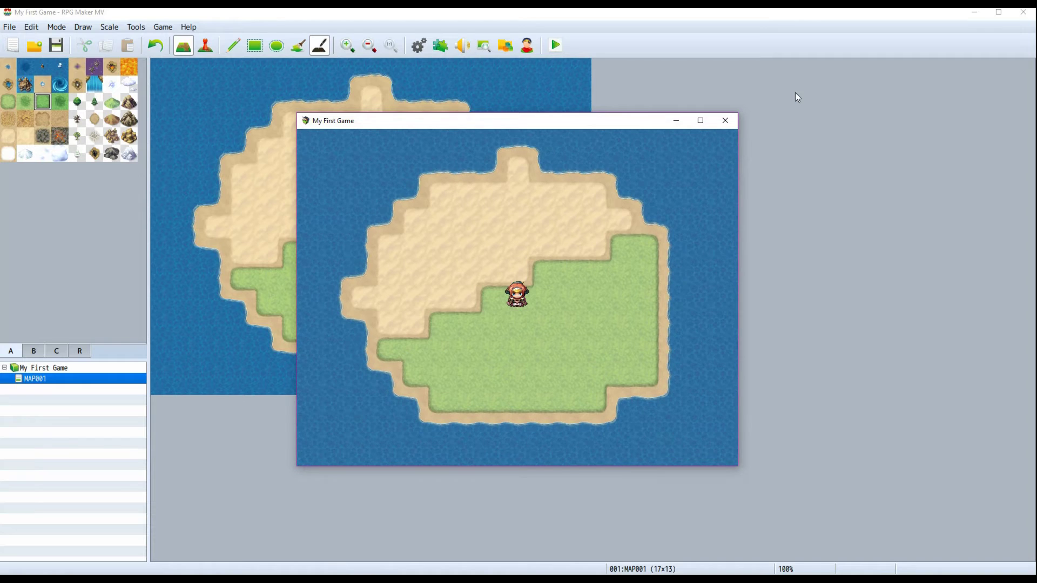
- Walk the party right, up and left across the sand, then down onto the grass
key(Right)
key(Right)
key(Right)
key(Right)
key(Up)
key(Up)
key(Up)
key(Left)
key(Left)
key(Left)
key(Left)
key(Left)
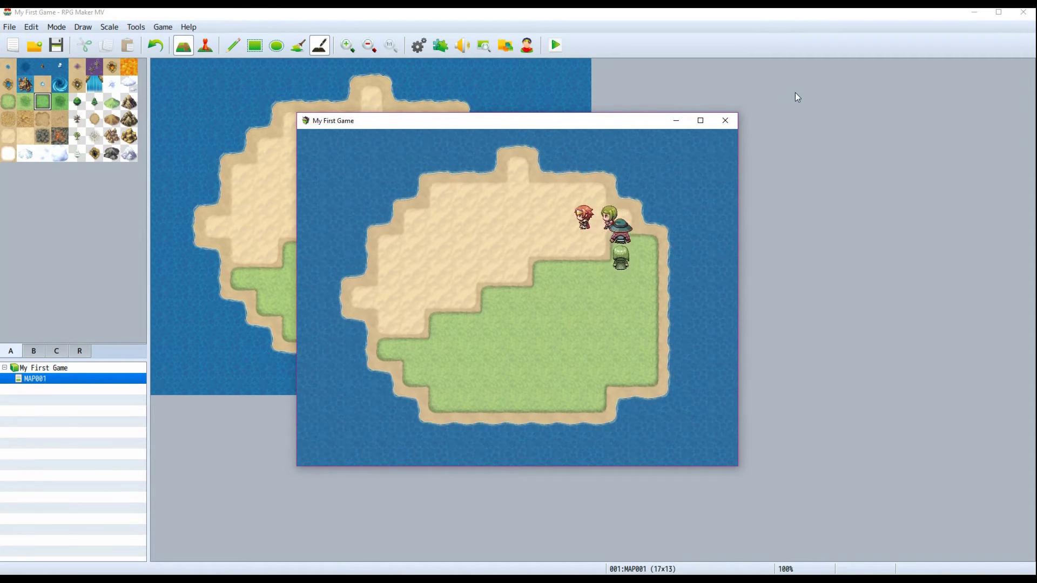
key(Left)
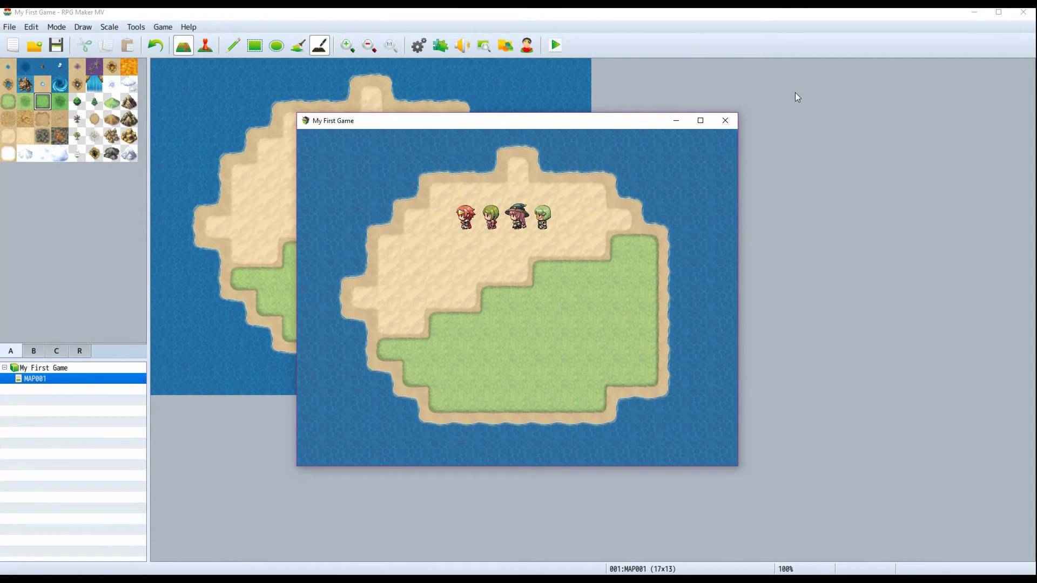
key(Down)
key(Down)
key(Down)
key(Down)
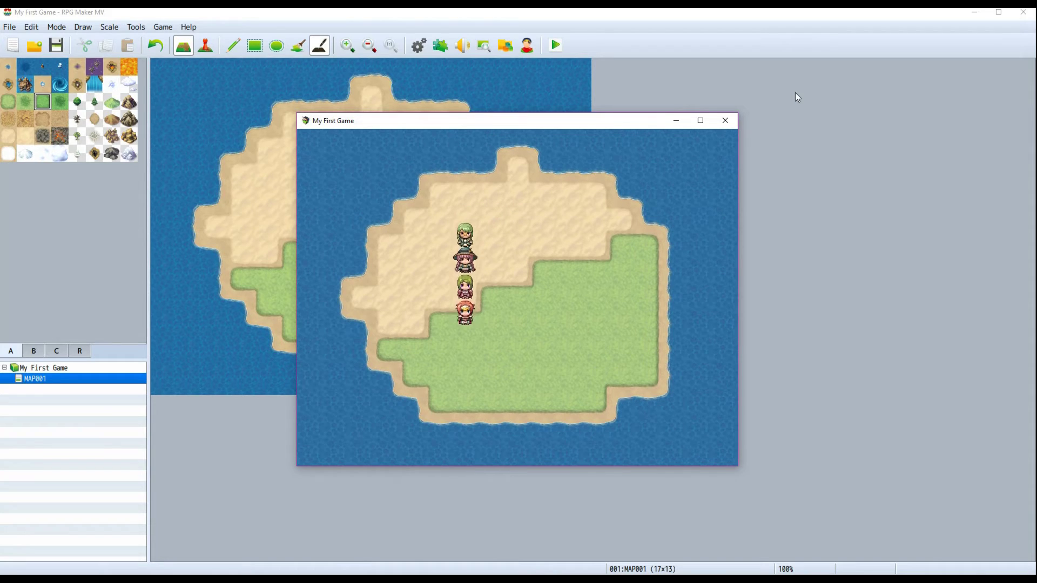
key(Right)
key(Right)
key(Right)
key(Down)
key(Down)
key(Left)
key(Left)
key(Left)
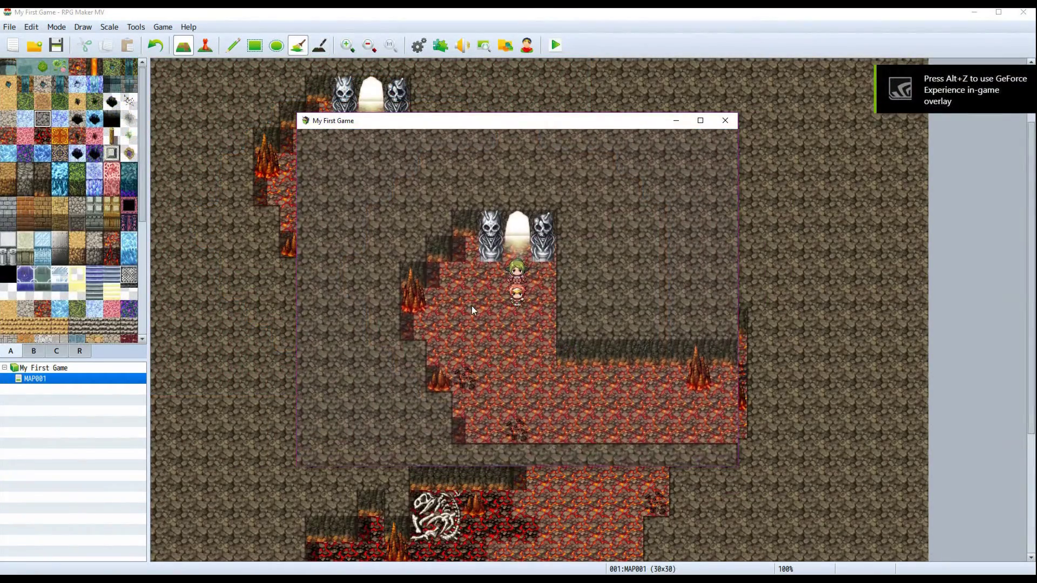
- Walk the party through the lava cave passages, past the stone gate, to the glowing doorway
key(Down)
key(Left)
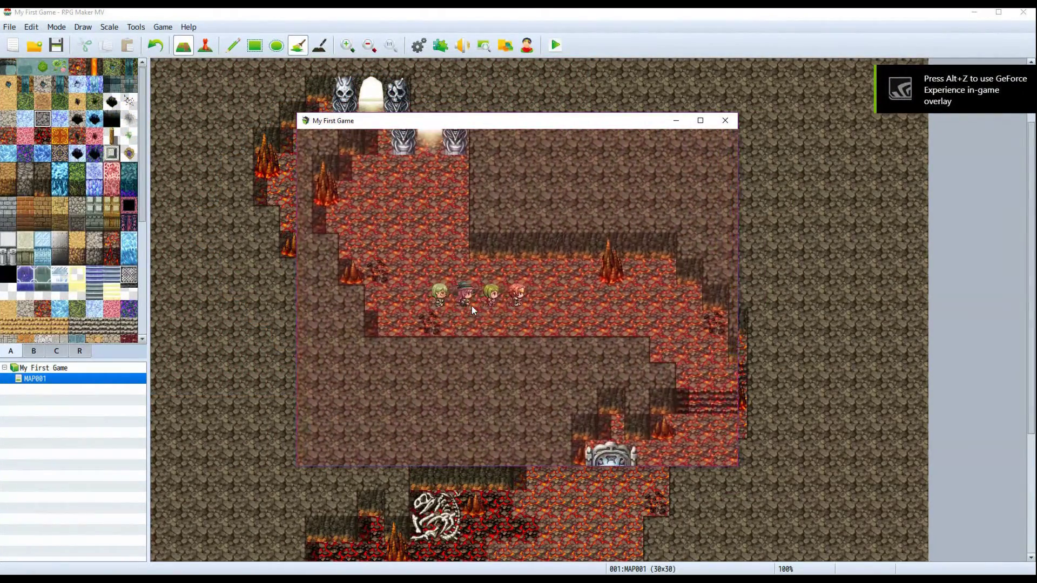
key(Right)
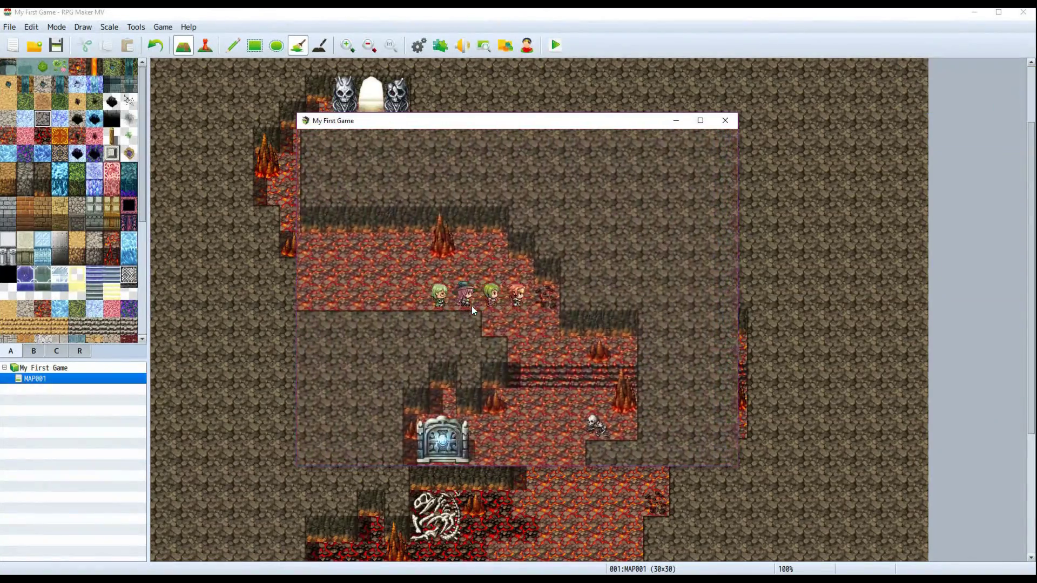
key(Up)
key(Left)
key(Right)
key(Down)
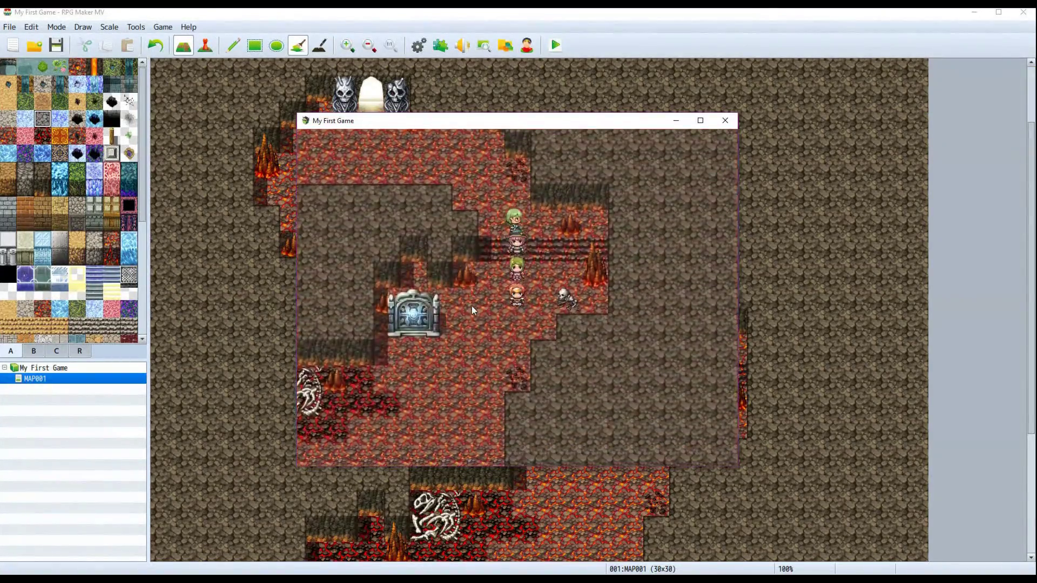
key(Left)
key(Down)
key(Left)
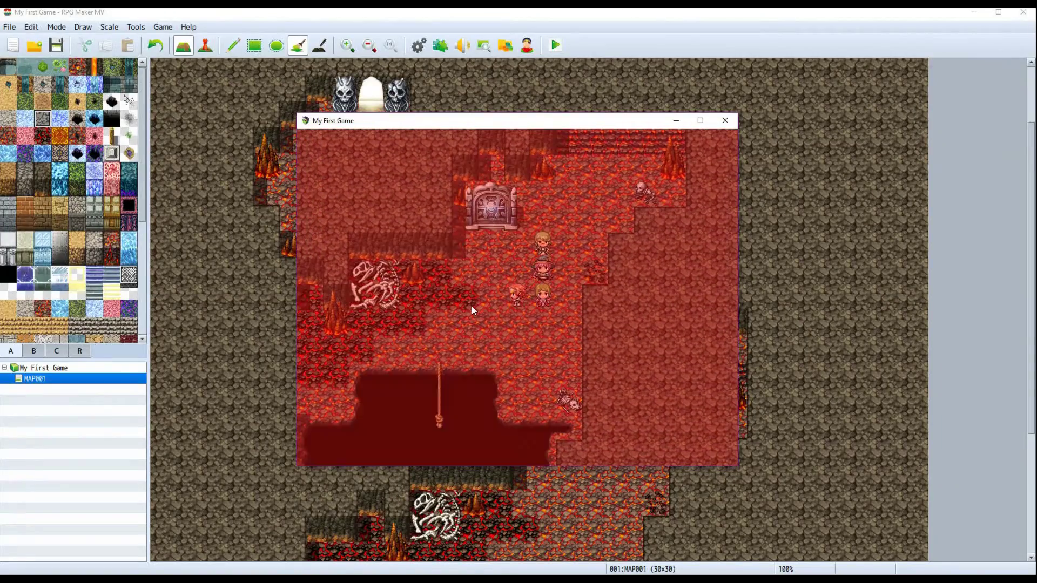
key(Left)
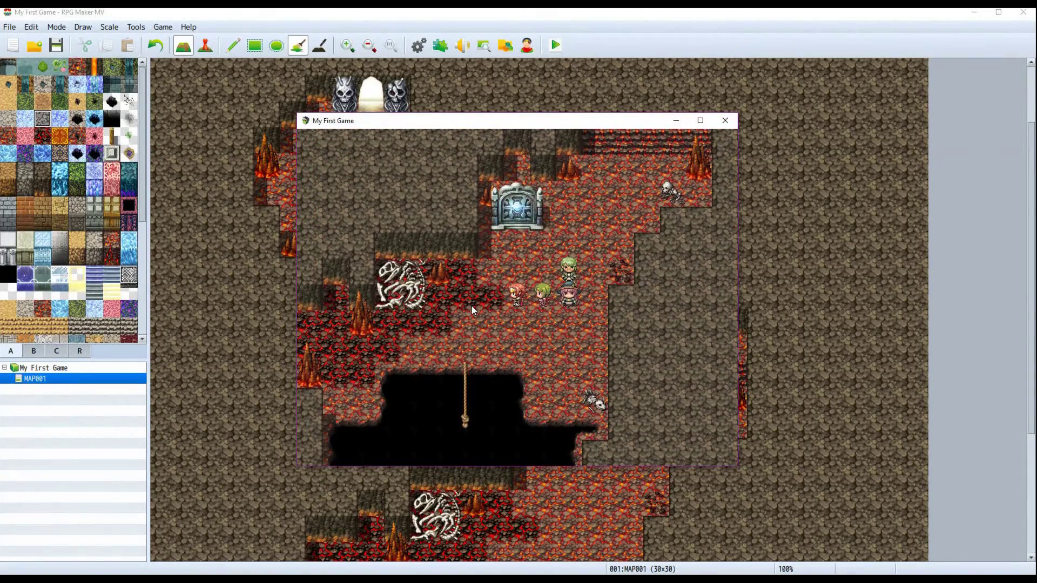
key(Down)
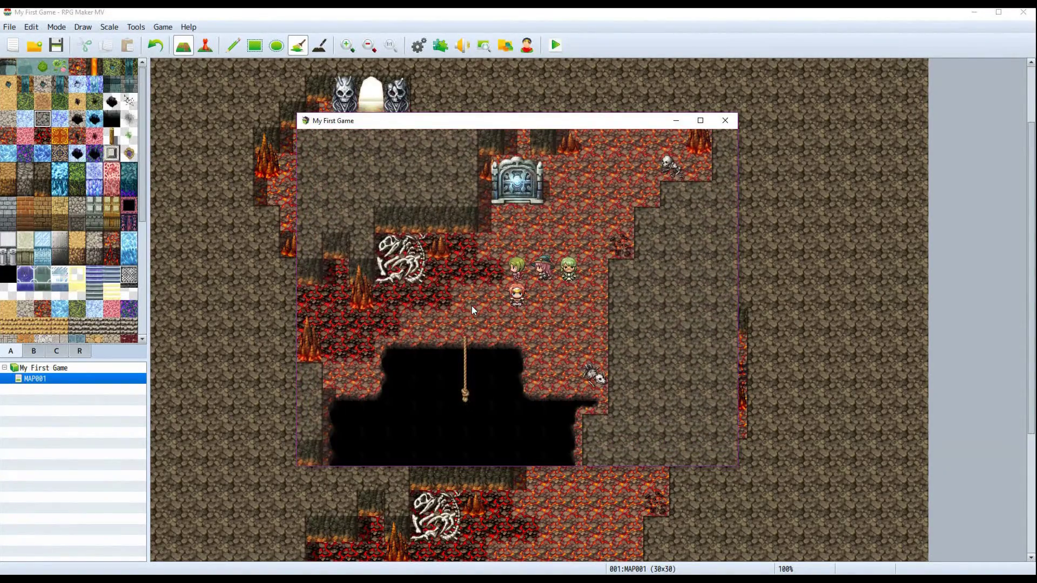
key(Right)
key(Down)
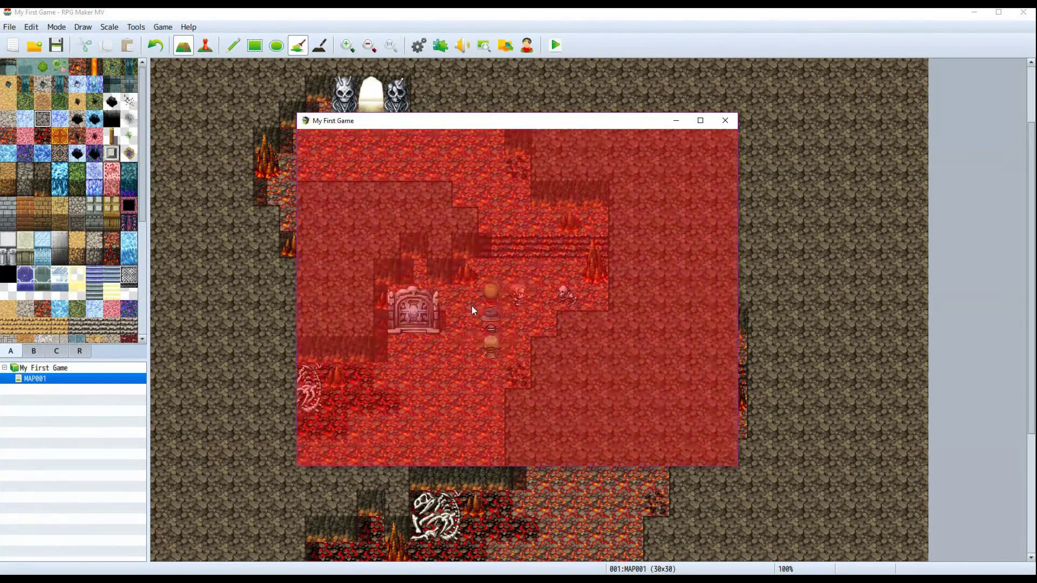
- Close the playtest and paint cave wall along the corridor's upper edge, restoring one lava floor tile
click(725, 121)
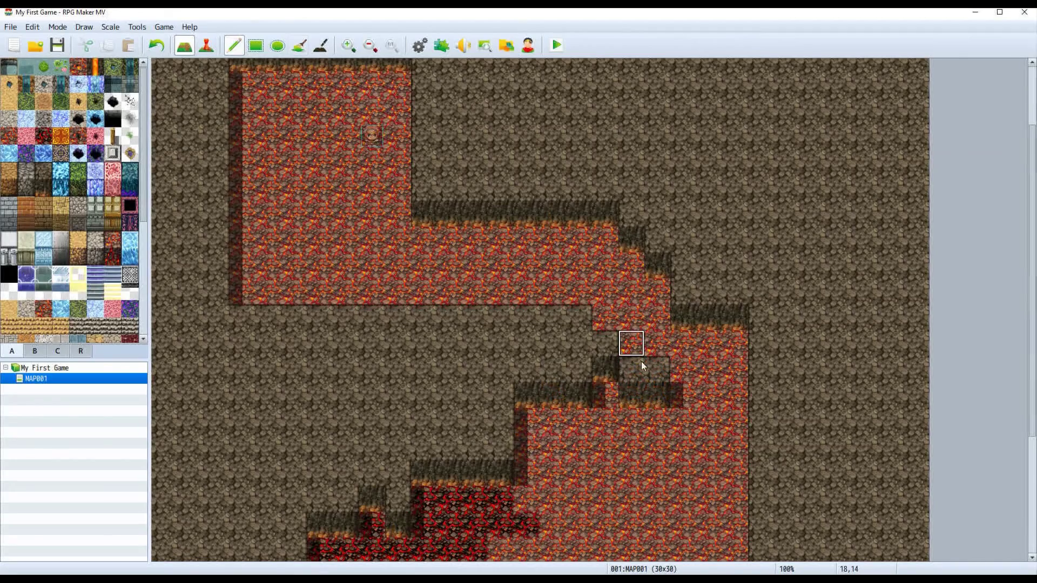
mouse_move(608, 355)
mouse_down()
mouse_move(615, 376)
mouse_move(549, 371)
mouse_move(583, 405)
mouse_move(569, 362)
mouse_up()
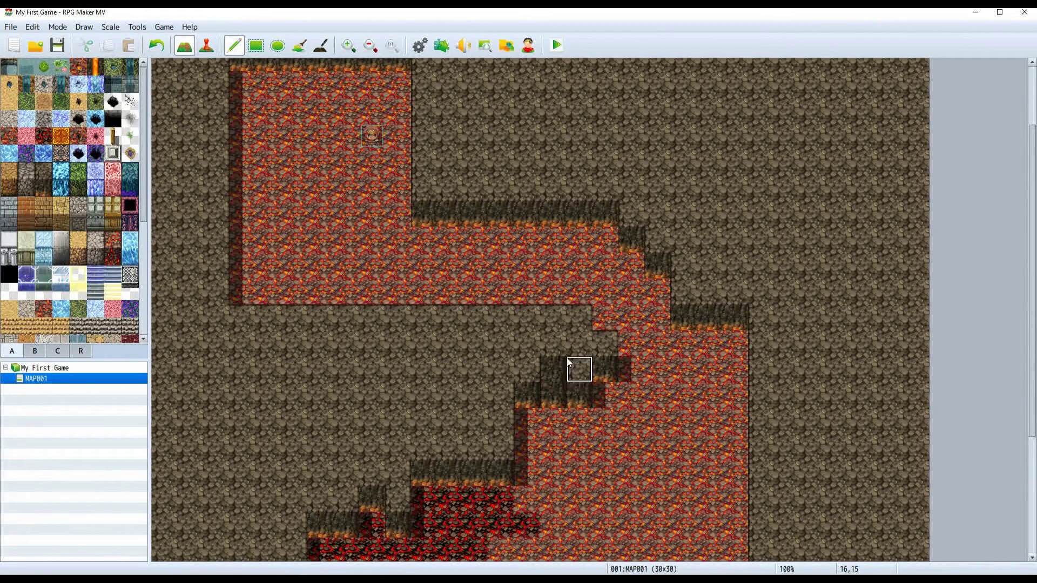
click(554, 396)
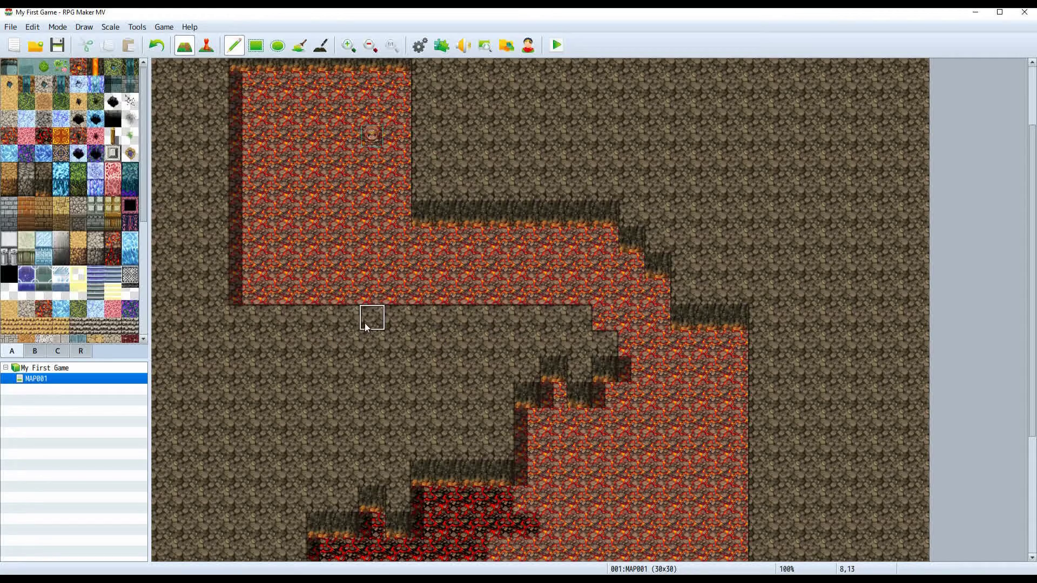
- Paint stepped cave-wall edging along the upper lava room's top-left corner
mouse_move(276, 306)
mouse_down()
mouse_move(216, 203)
mouse_move(293, 303)
mouse_move(370, 320)
mouse_move(238, 291)
mouse_up()
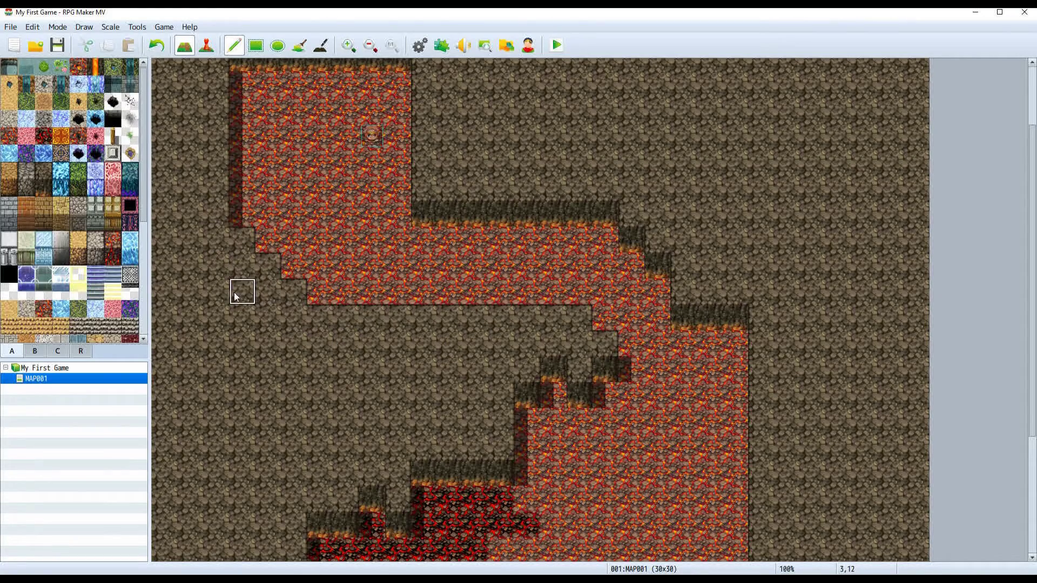
scroll(397, 265, up, 2)
scroll(397, 265, up, 1)
mouse_move(303, 124)
mouse_down()
mouse_move(187, 242)
mouse_move(369, 114)
mouse_move(229, 137)
mouse_move(203, 185)
mouse_move(347, 144)
mouse_up()
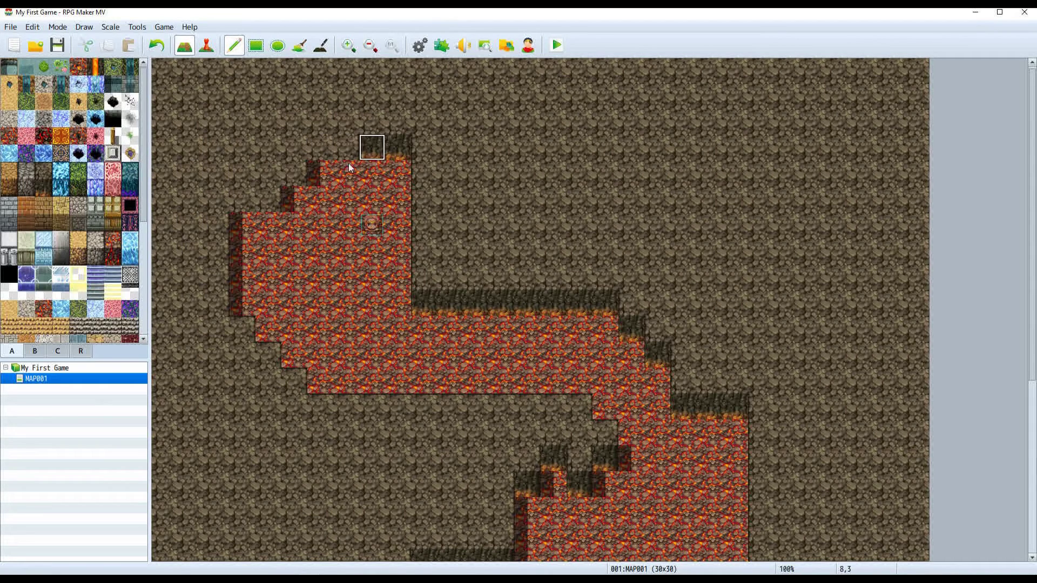
mouse_move(296, 192)
mouse_down()
mouse_move(278, 223)
mouse_move(230, 236)
mouse_move(330, 220)
mouse_move(256, 211)
mouse_move(253, 181)
mouse_move(242, 349)
mouse_move(256, 296)
mouse_move(282, 346)
mouse_up()
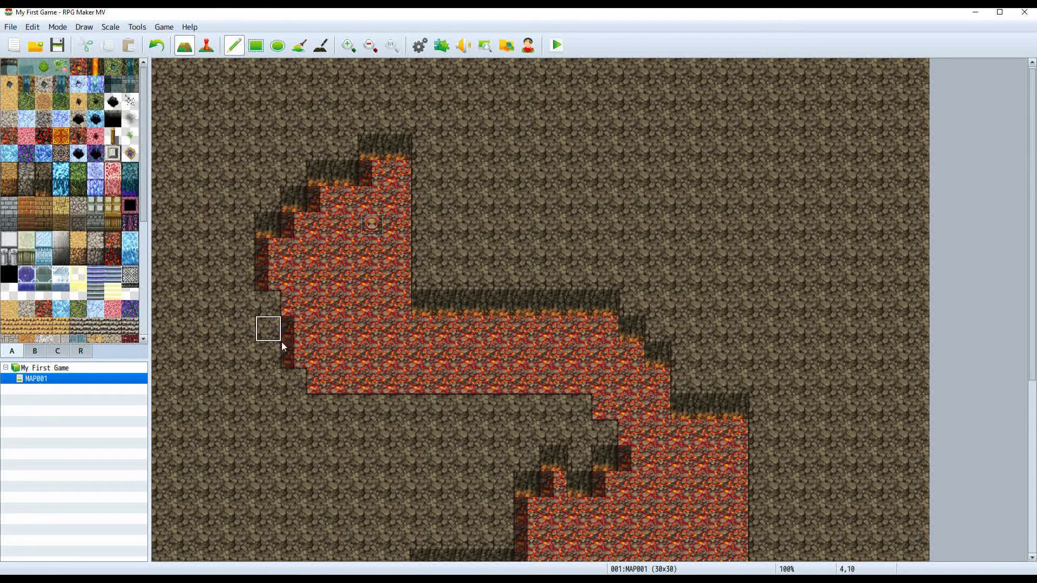
scroll(670, 109, down, 1)
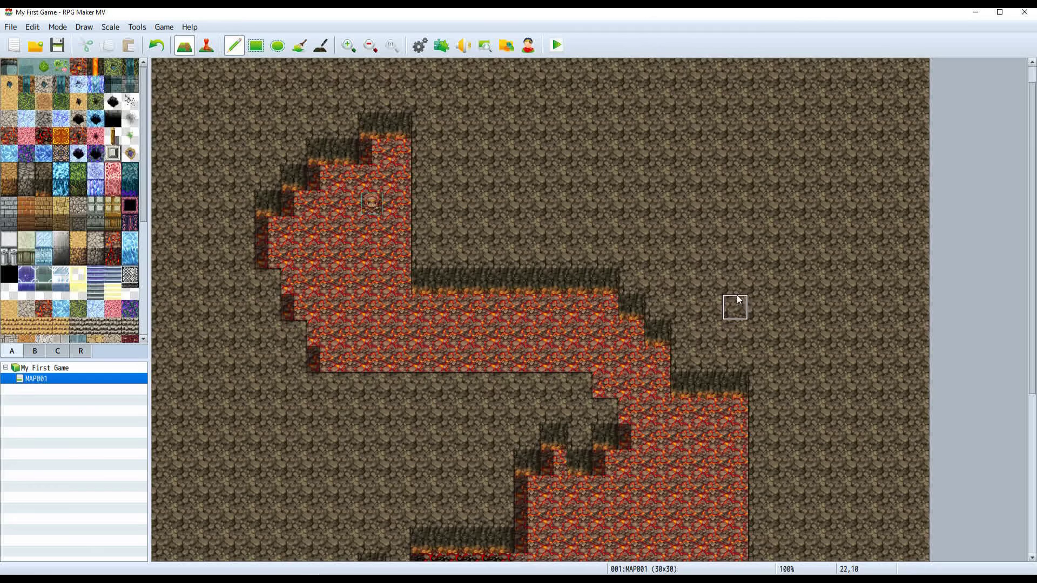
scroll(648, 313, up, 1)
- Stamp tall red rock spires from tileset B in the middle corridor, left edge and lower-right corridor
click(36, 352)
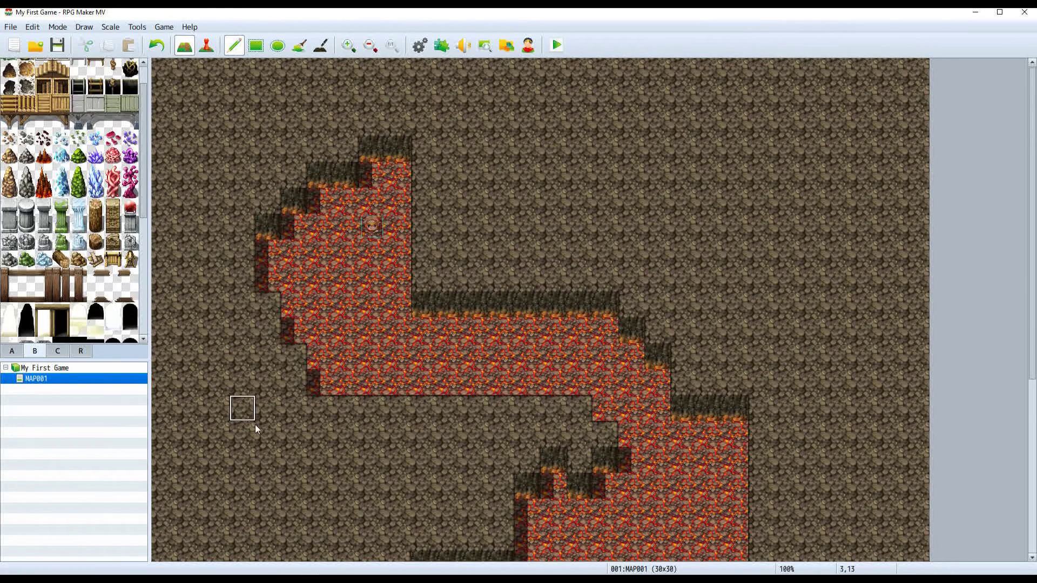
click(44, 181)
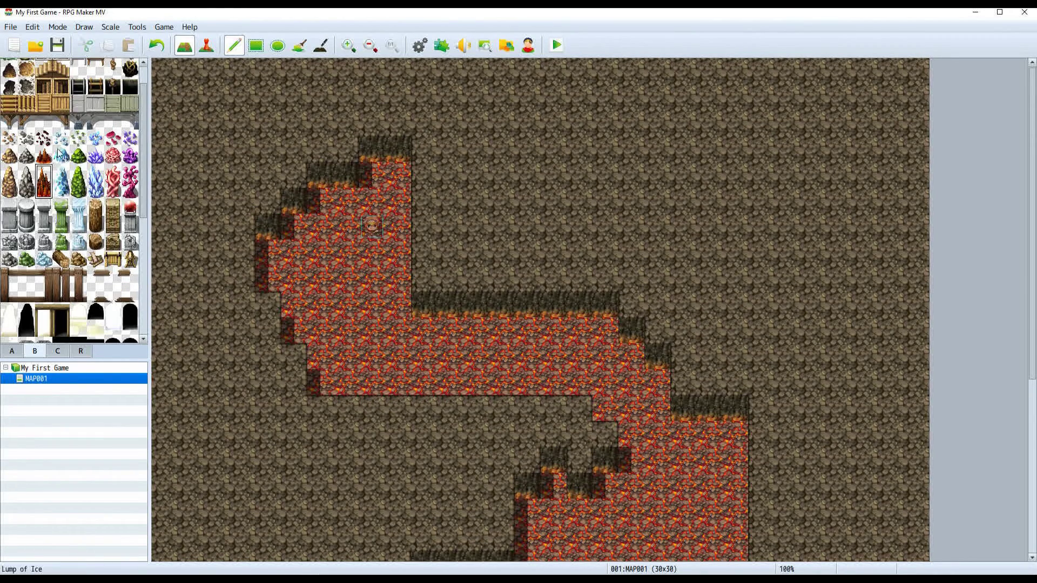
click(553, 306)
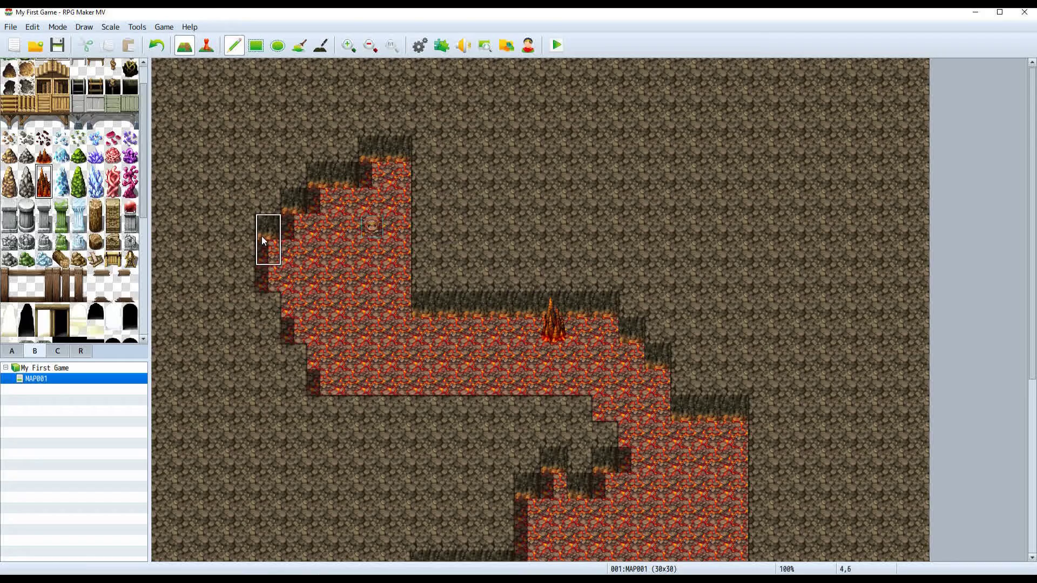
click(275, 229)
scroll(717, 414, down, 2)
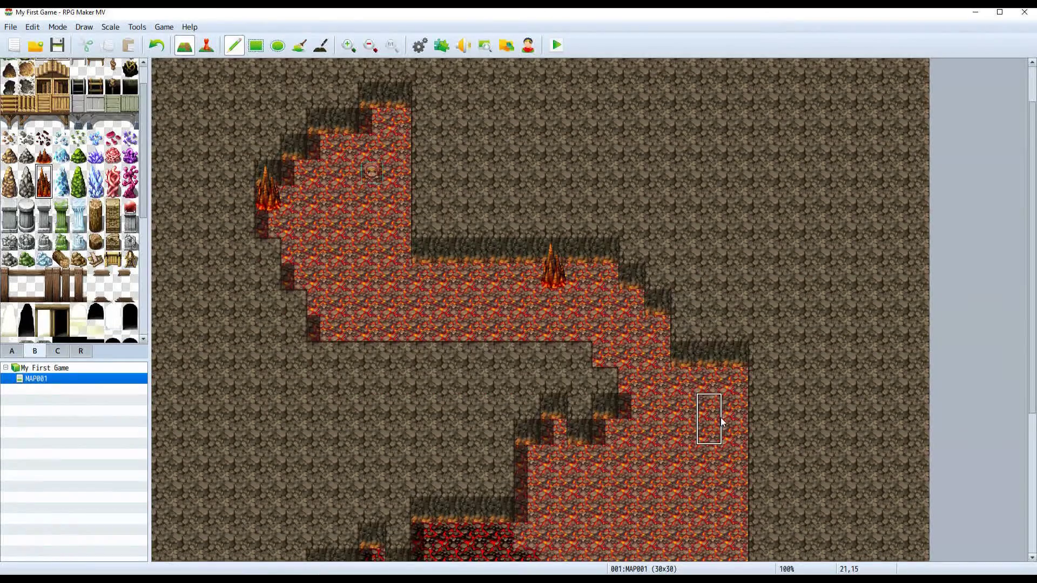
click(727, 416)
- Paint cave wall tiles down the full length of the lower-right corridor
scroll(727, 418, down, 2)
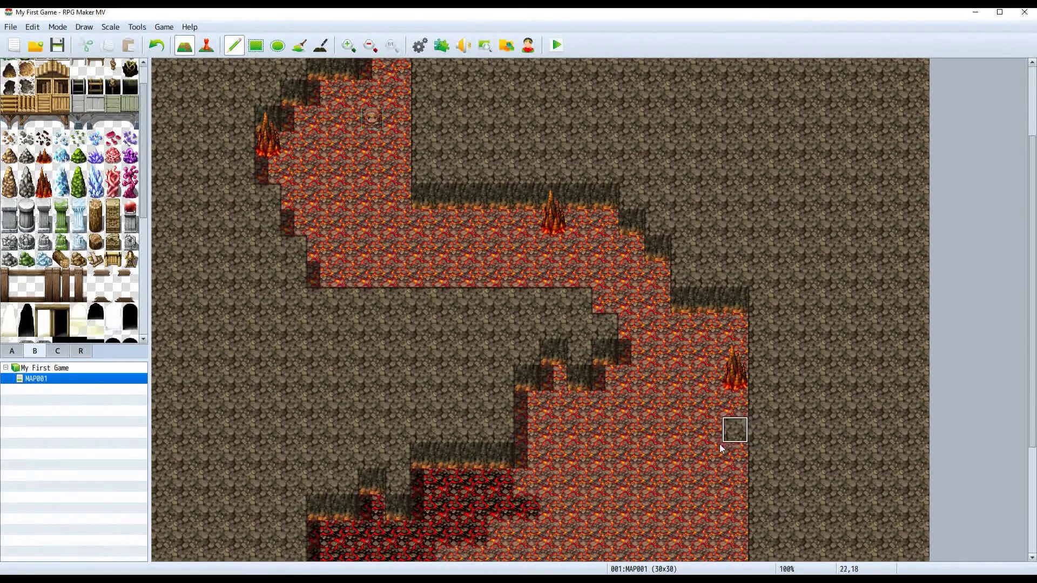
drag(702, 448, 657, 537)
scroll(657, 538, down, 5)
click(657, 424)
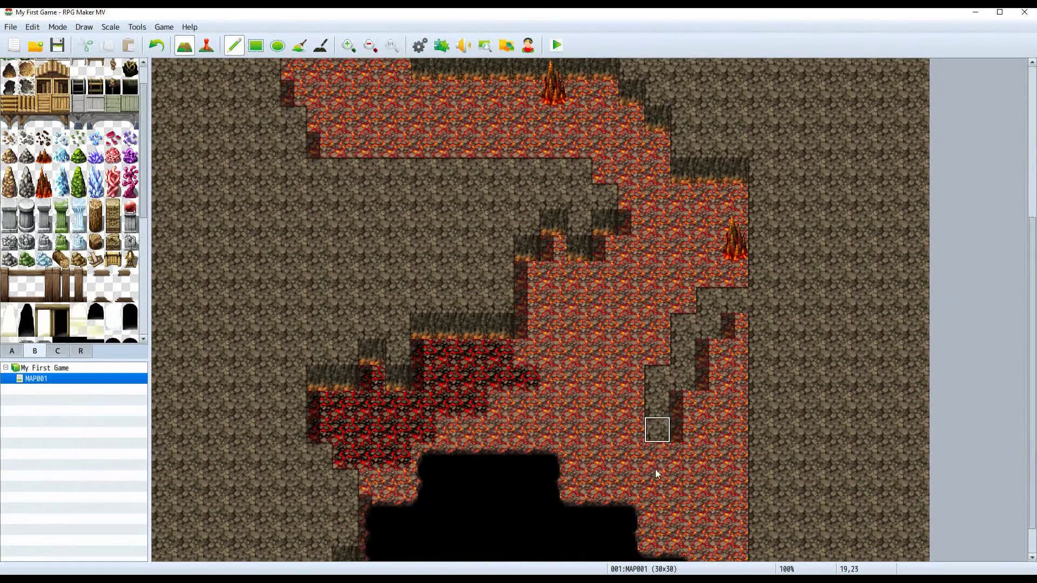
mouse_move(656, 469)
mouse_down()
mouse_move(666, 504)
mouse_move(627, 543)
mouse_up()
scroll(644, 504, down, 1)
click(651, 503)
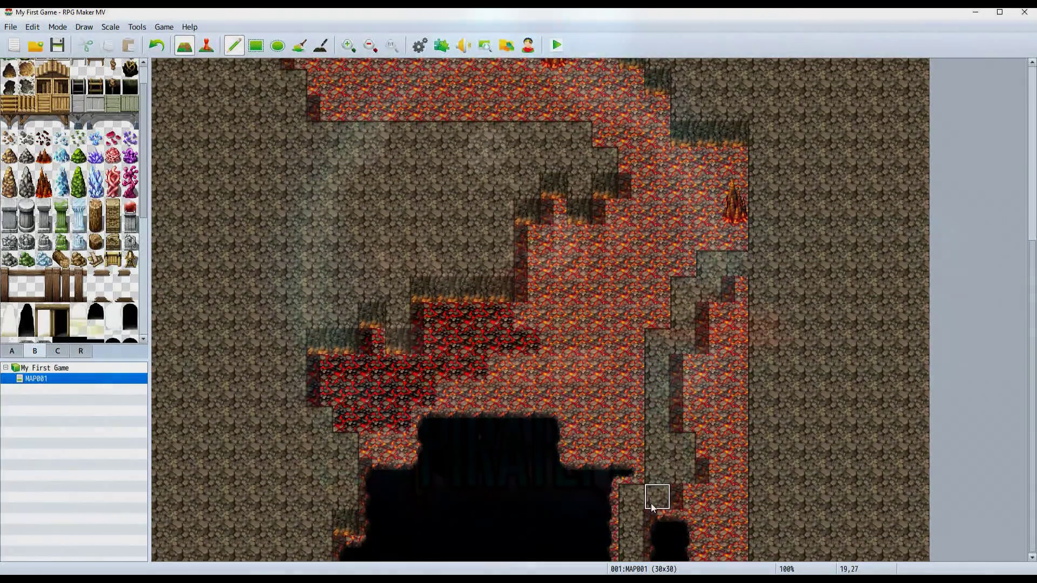